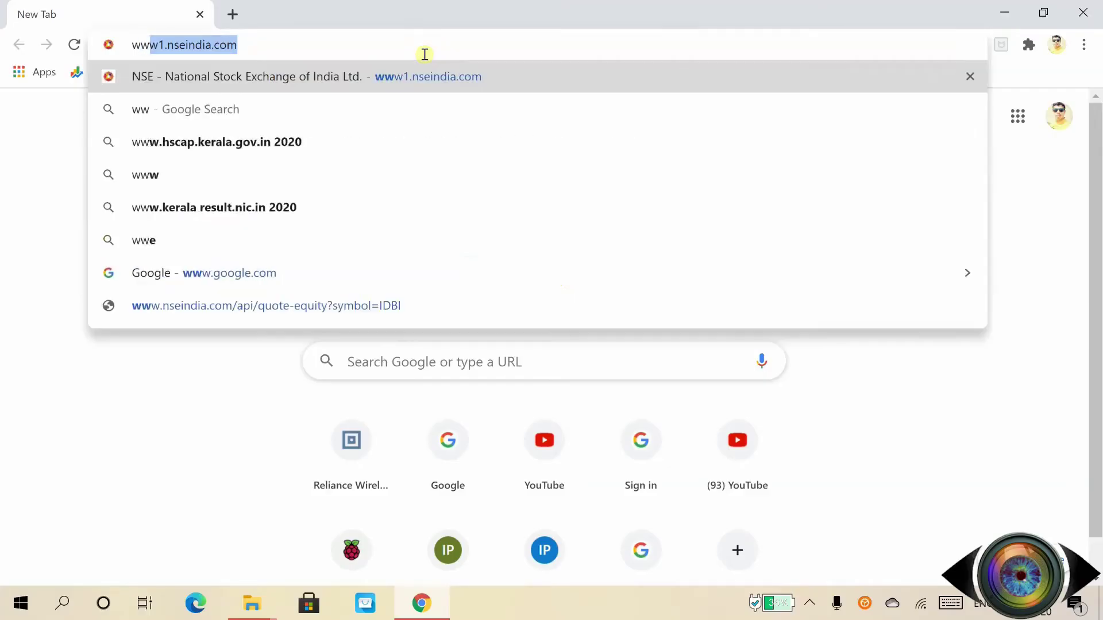
Step: From raspberrypi.org Downloads, download the Raspberry Pi OS with desktop and recommended software ZIP
{"action": "type", "text": ".ras"}
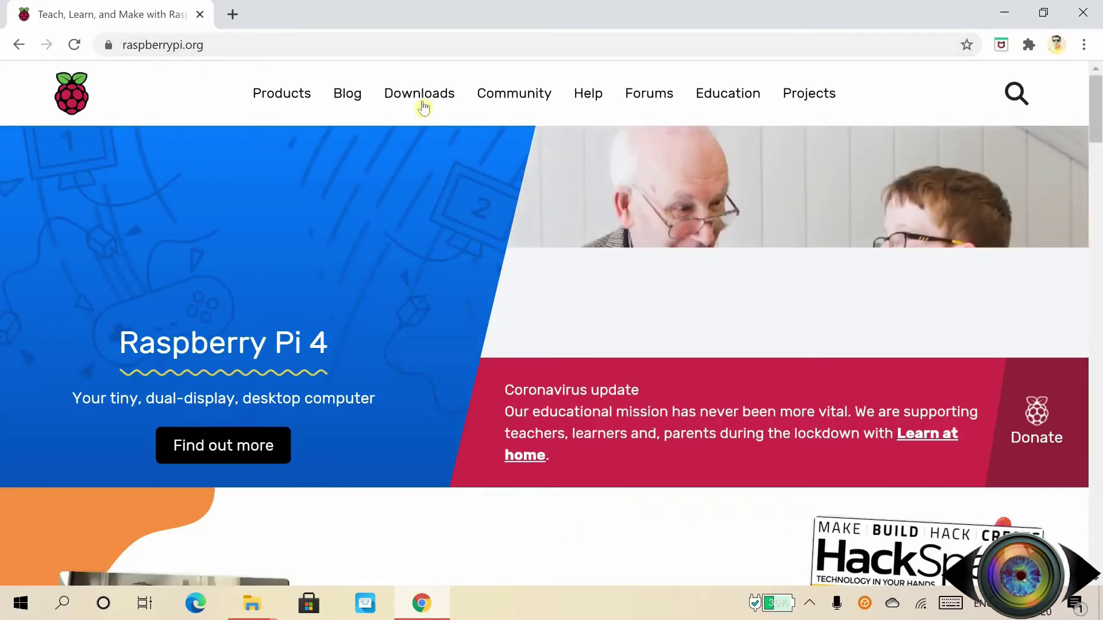
{"action": "left_click", "coordinate": [424, 107]}
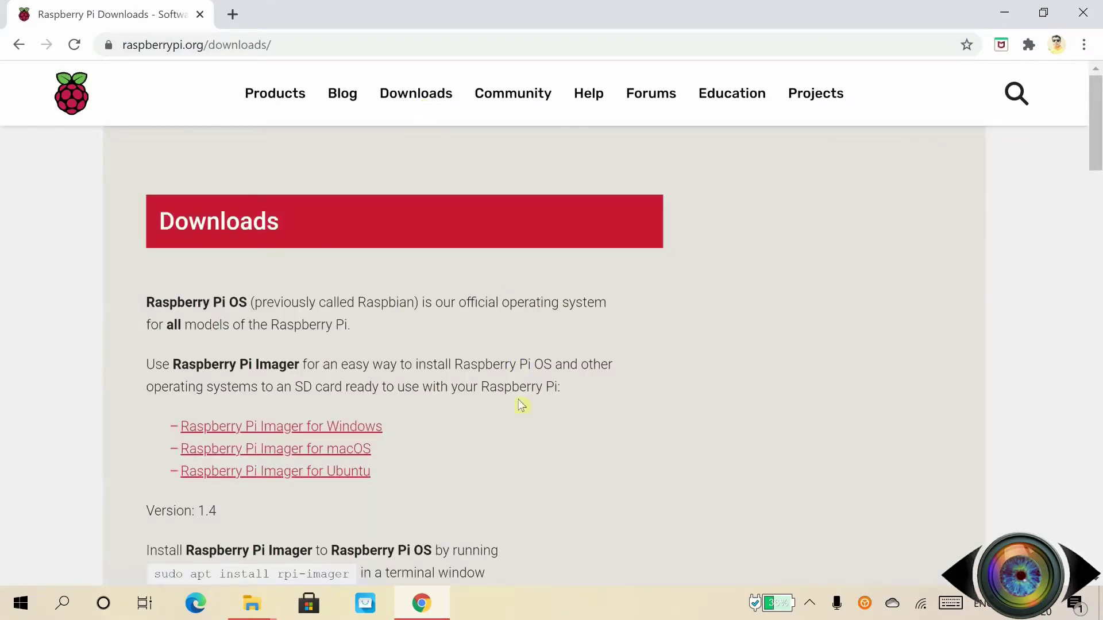
{"action": "scroll", "coordinate": [520, 405], "scroll_direction": "down", "scroll_amount": 6}
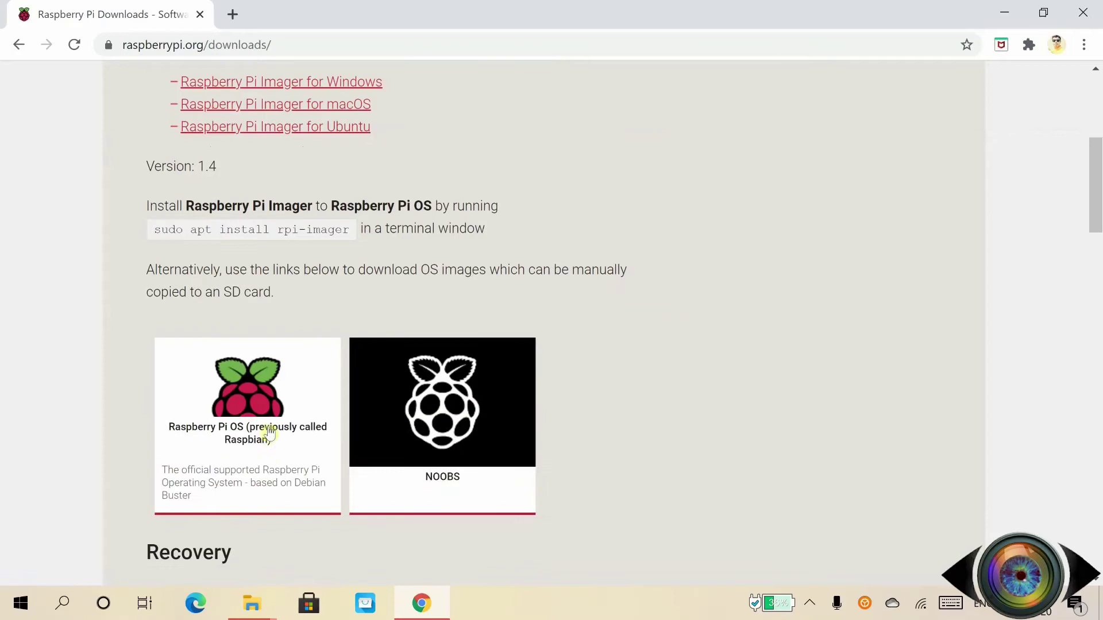
{"action": "left_click", "coordinate": [249, 431]}
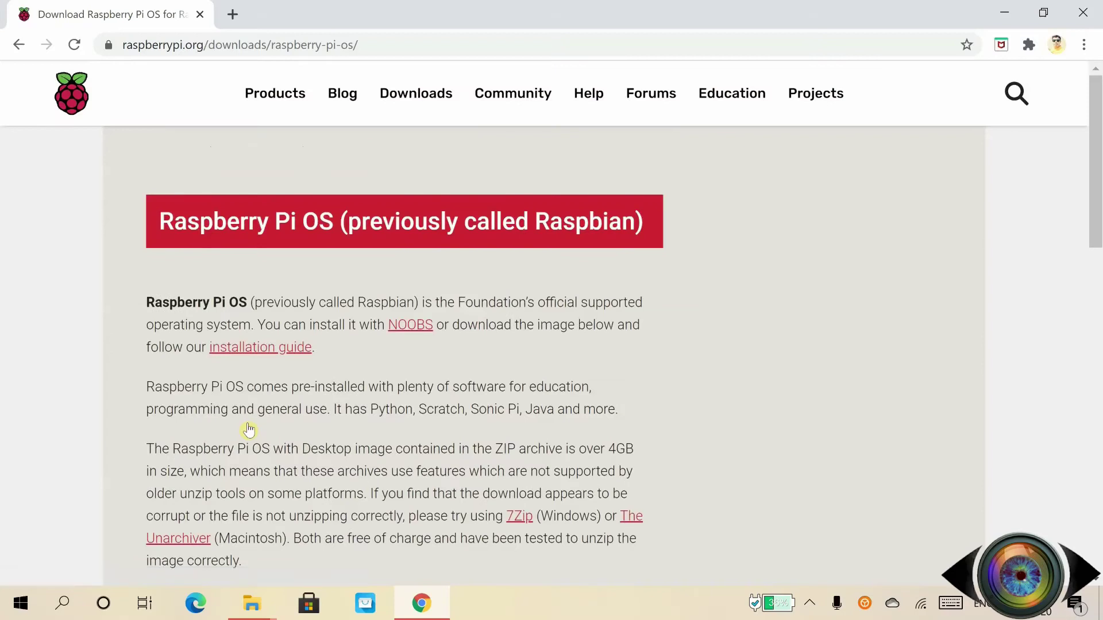
{"action": "scroll", "coordinate": [248, 431], "scroll_direction": "down", "scroll_amount": 3}
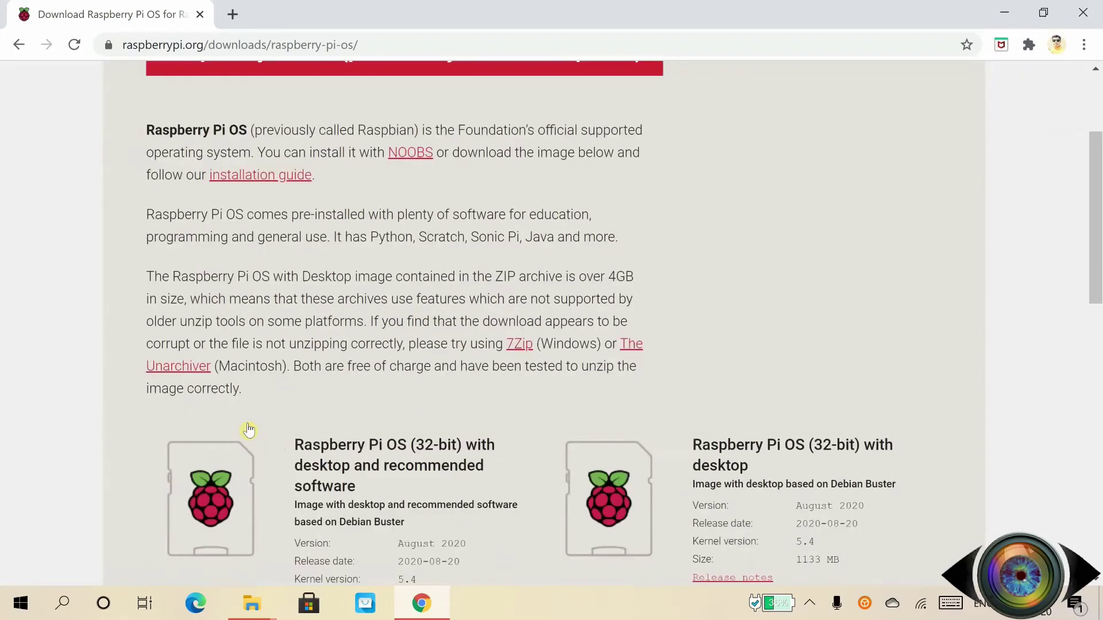
{"action": "scroll", "coordinate": [248, 431], "scroll_direction": "down", "scroll_amount": 1}
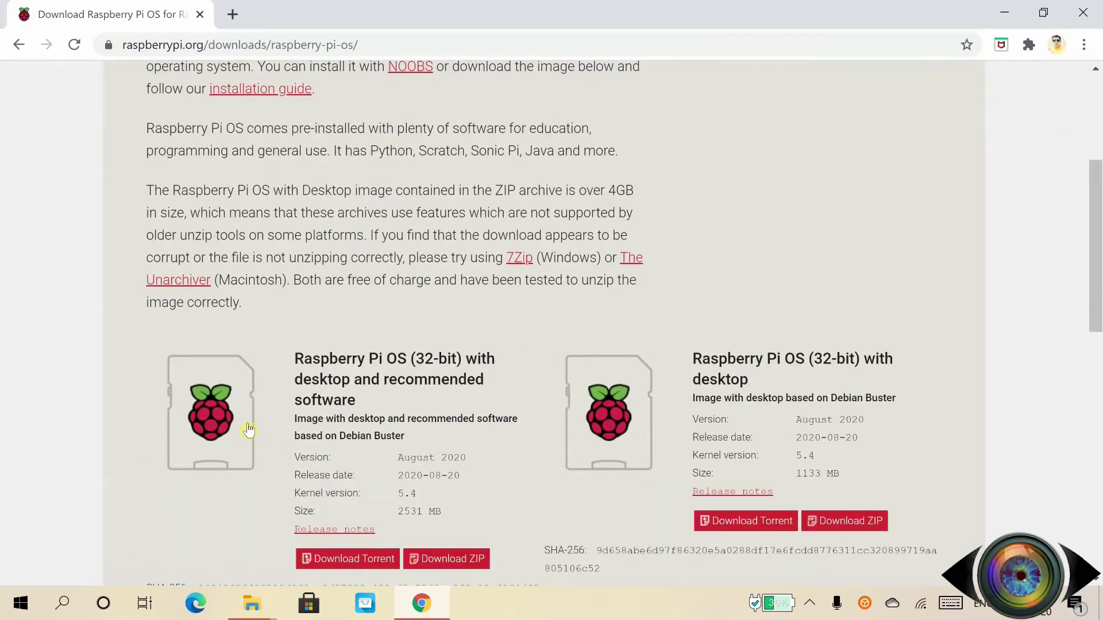
{"action": "scroll", "coordinate": [248, 430], "scroll_direction": "down", "scroll_amount": 1}
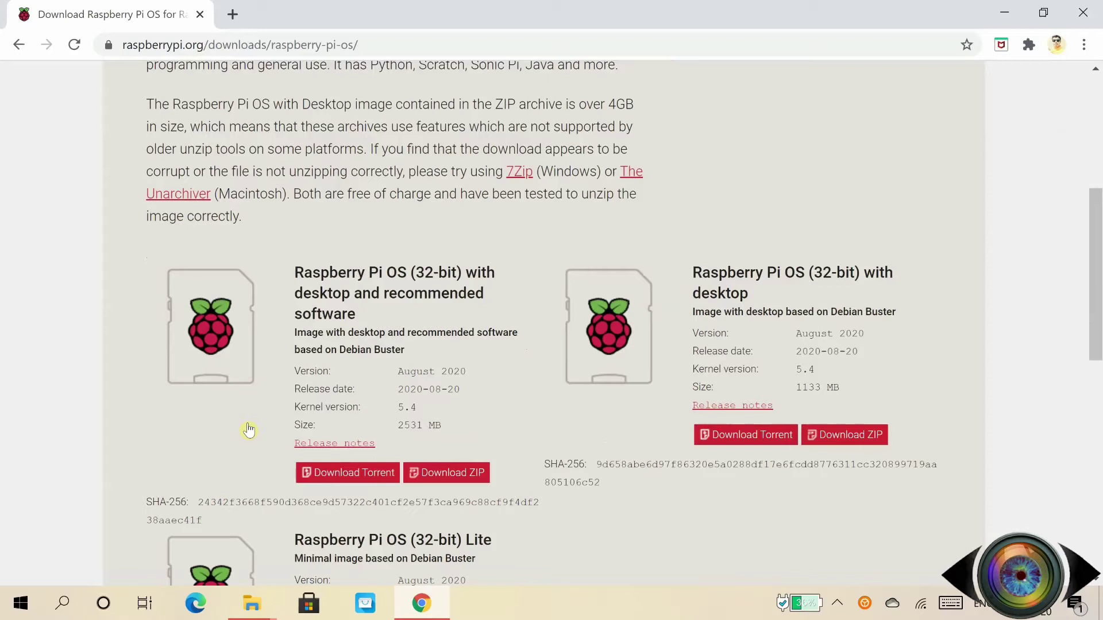
{"action": "left_click", "coordinate": [435, 477]}
{"action": "left_click", "coordinate": [444, 483]}
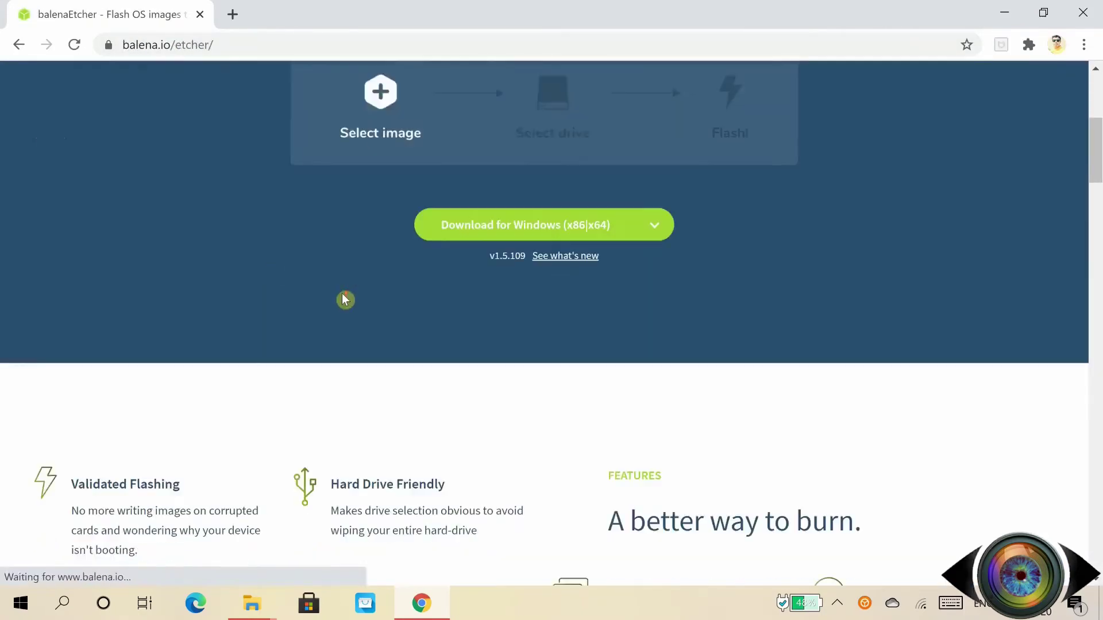
Step: Download and install balenaEtcher for Windows, accepting the licence, then minimise the Downloads folder
{"action": "left_click", "coordinate": [474, 233]}
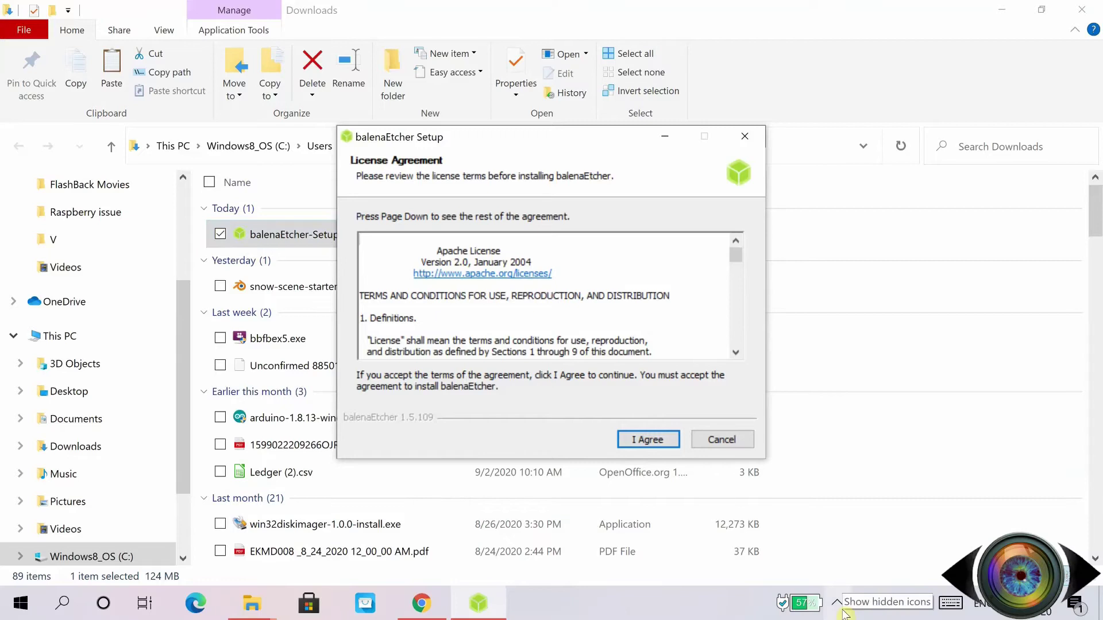
{"action": "left_click", "coordinate": [648, 440]}
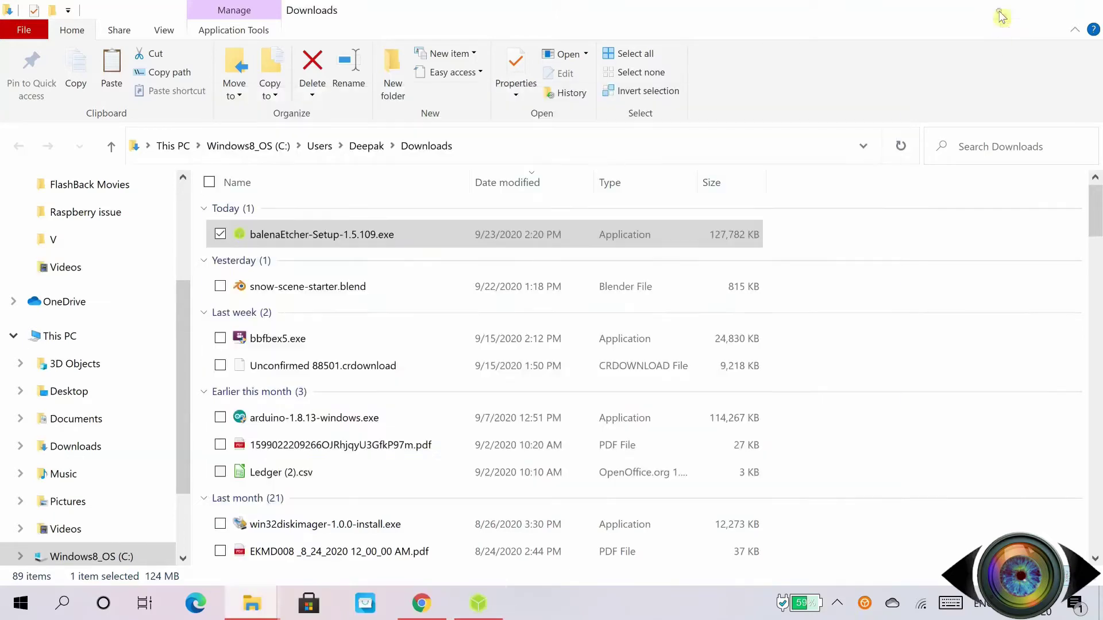
{"action": "left_click", "coordinate": [1002, 16]}
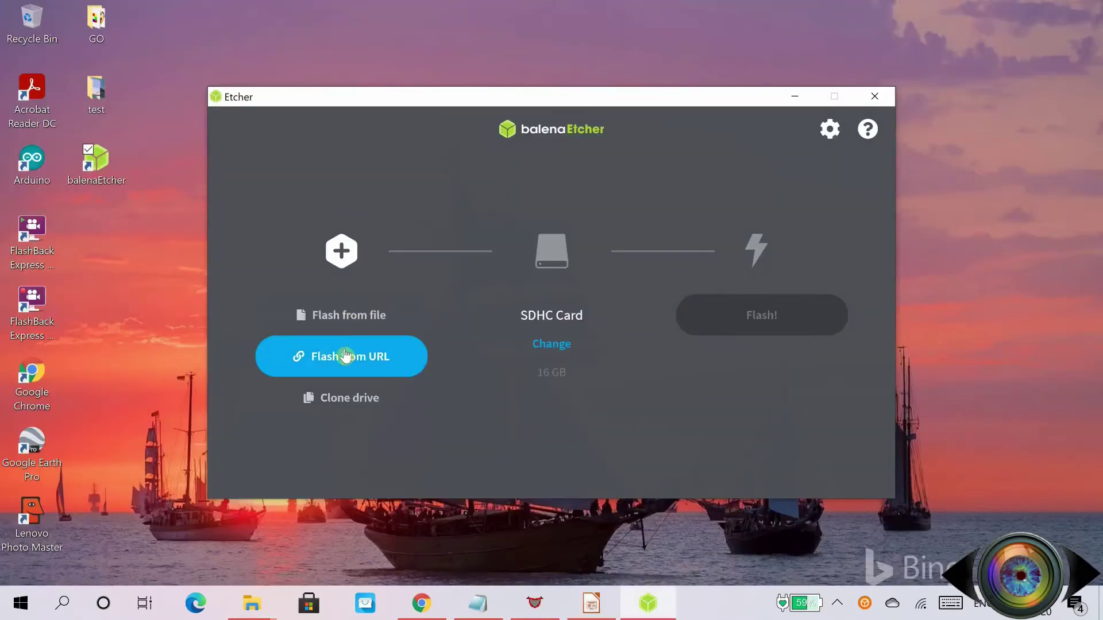
Step: Load 2020-08-20-raspios-buster-armhf.zip into Etcher and start flashing it to the 16 GB SDHC card
{"action": "left_click", "coordinate": [360, 331]}
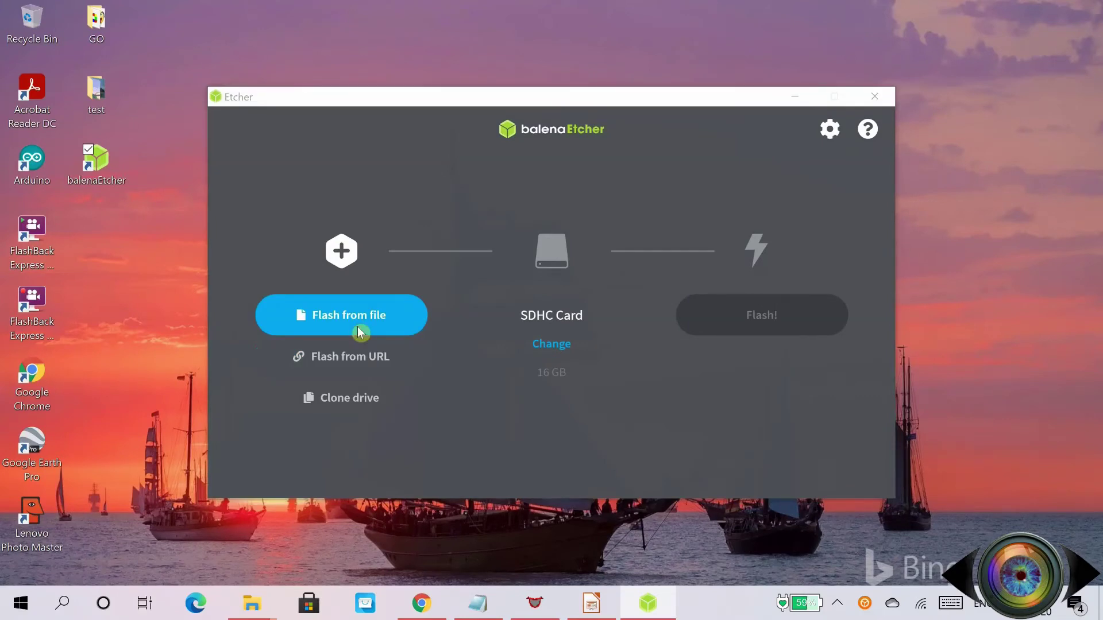
{"action": "left_click", "coordinate": [502, 281]}
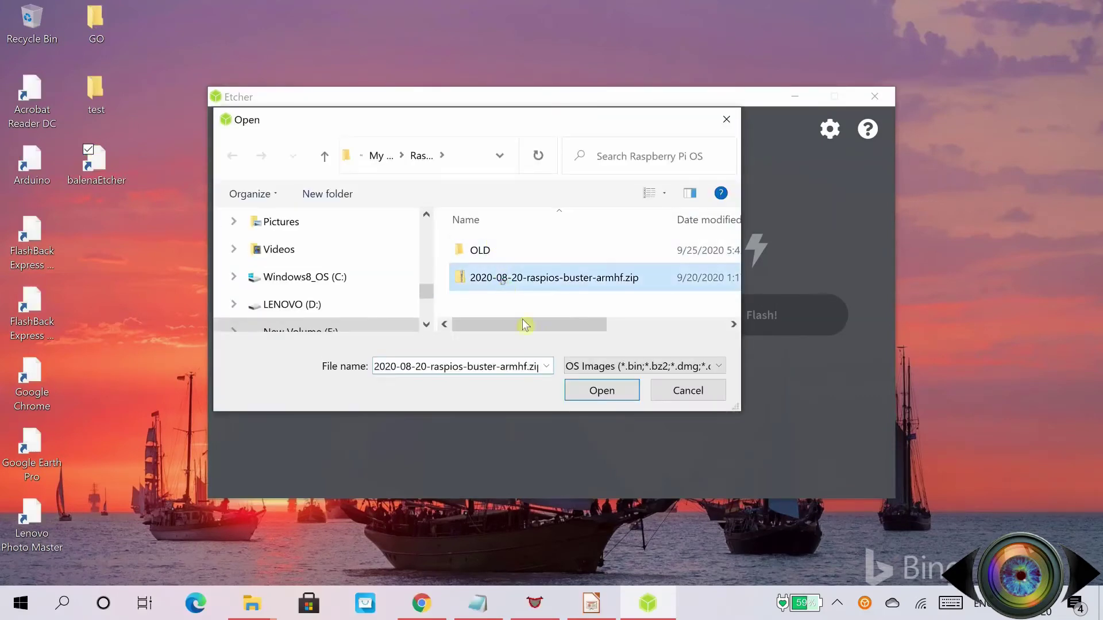
{"action": "left_click", "coordinate": [602, 391]}
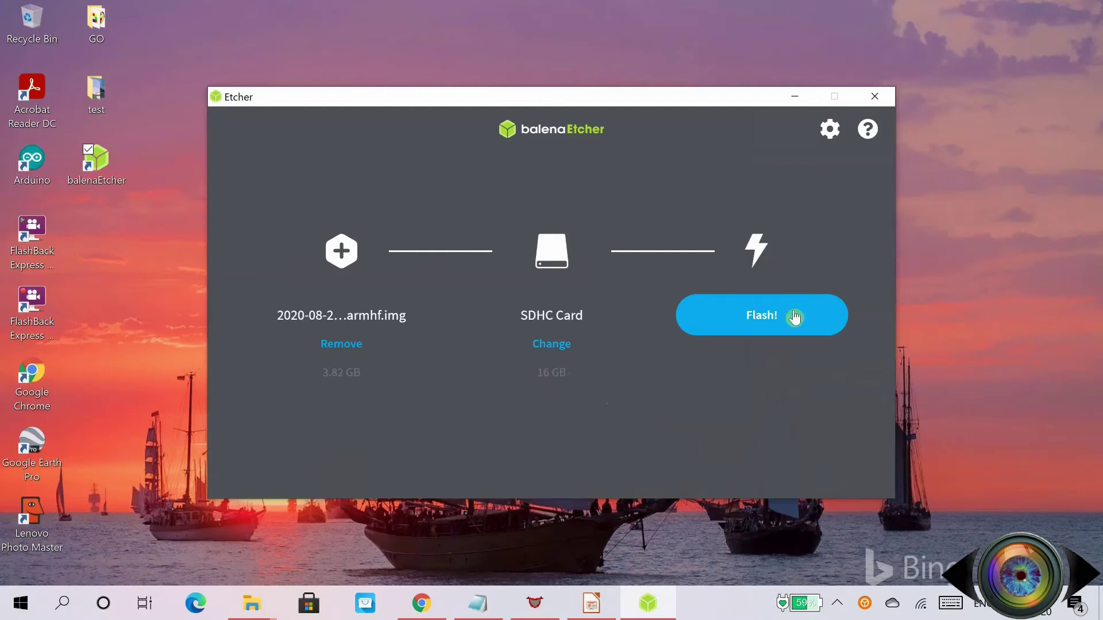
{"action": "left_click", "coordinate": [798, 311]}
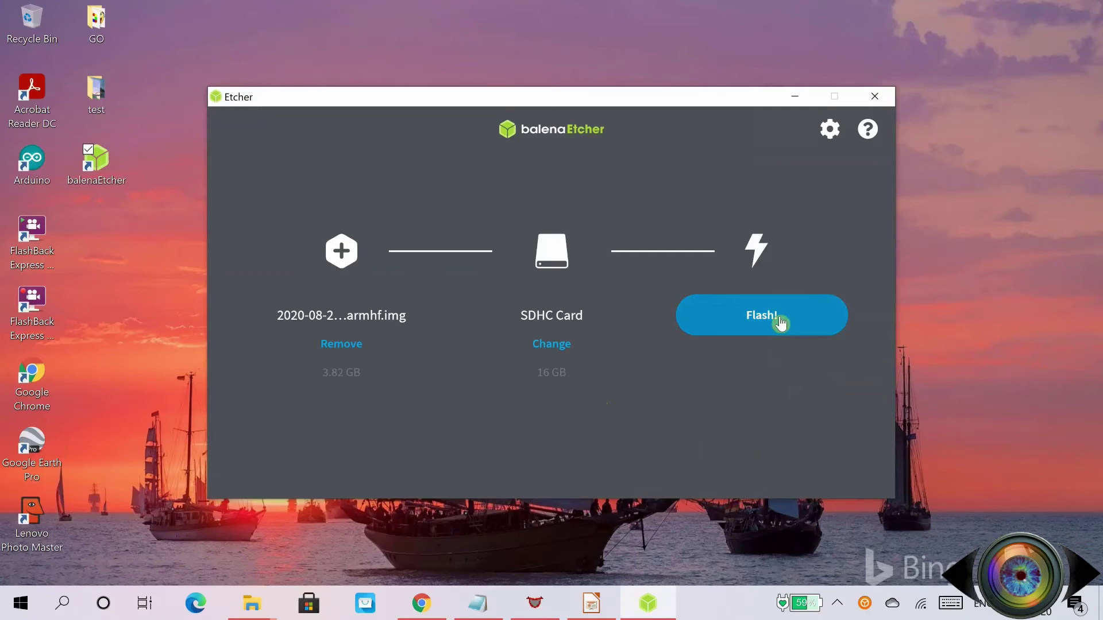
{"action": "left_click", "coordinate": [780, 323]}
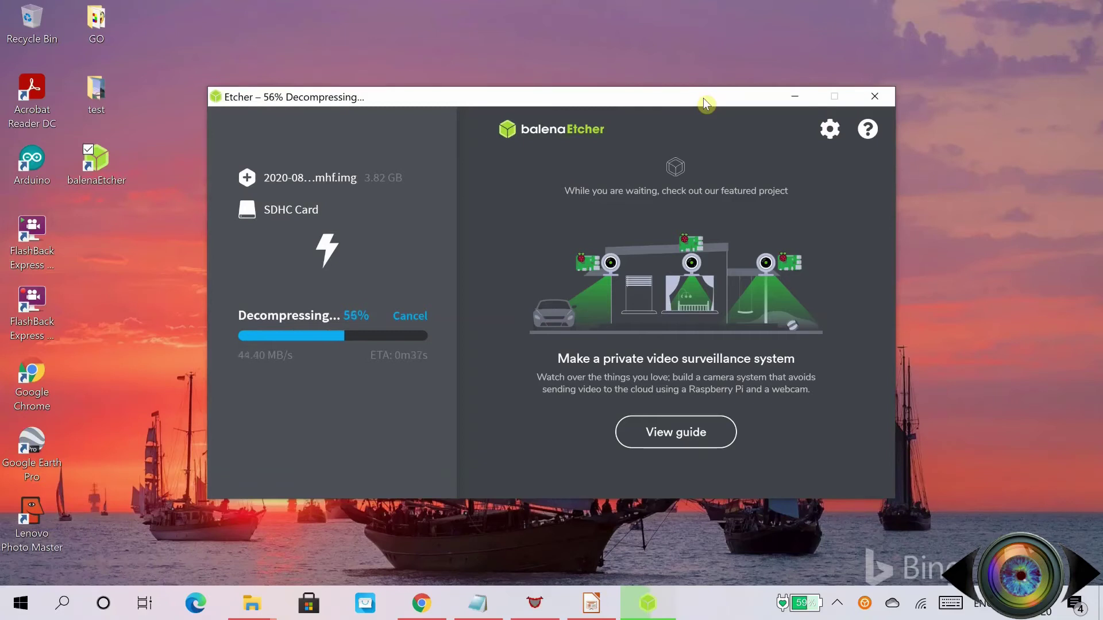
Step: Let Etcher finish decompressing, flashing and validating until Flash Complete! shows one successful target
{"action": "left_click", "coordinate": [905, 431]}
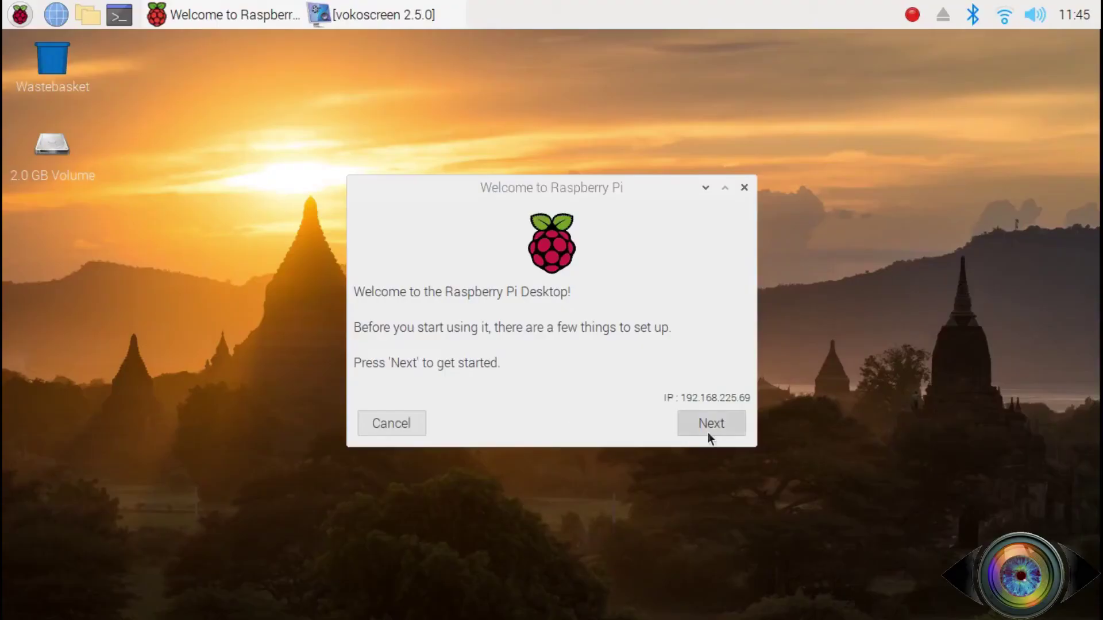
Step: Set the locale to India, English and Kolkata, with US keyboard and English language enabled
{"action": "left_click", "coordinate": [709, 435]}
{"action": "left_click", "coordinate": [731, 291]}
{"action": "scroll", "coordinate": [724, 321], "scroll_direction": "up", "scroll_amount": 15}
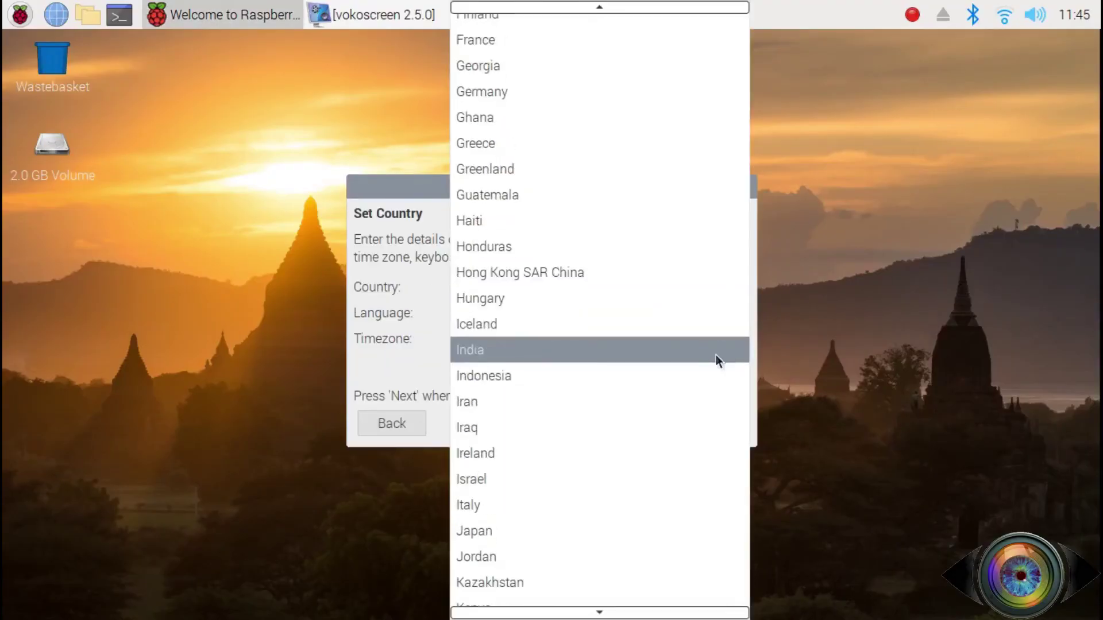
{"action": "left_click", "coordinate": [716, 355]}
{"action": "left_click", "coordinate": [643, 313]}
{"action": "scroll", "coordinate": [608, 476], "scroll_direction": "down", "scroll_amount": 5}
{"action": "scroll", "coordinate": [607, 486], "scroll_direction": "down", "scroll_amount": 5}
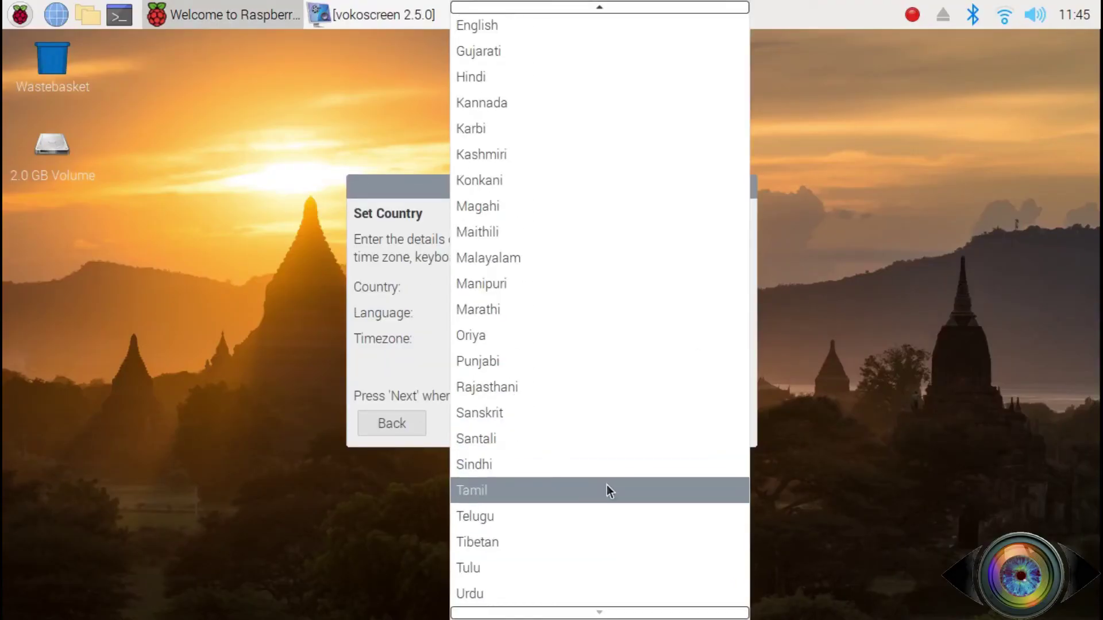
{"action": "scroll", "coordinate": [607, 487], "scroll_direction": "up", "scroll_amount": 3}
{"action": "left_click", "coordinate": [482, 182]}
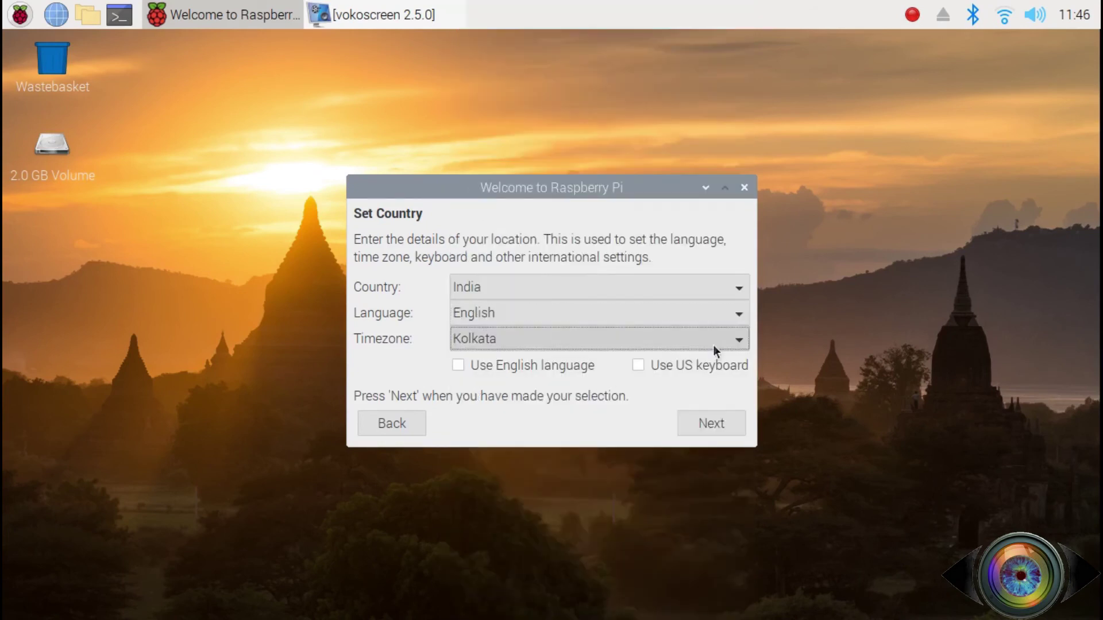
{"action": "left_click", "coordinate": [647, 365]}
{"action": "left_click", "coordinate": [470, 366]}
{"action": "left_click", "coordinate": [711, 428]}
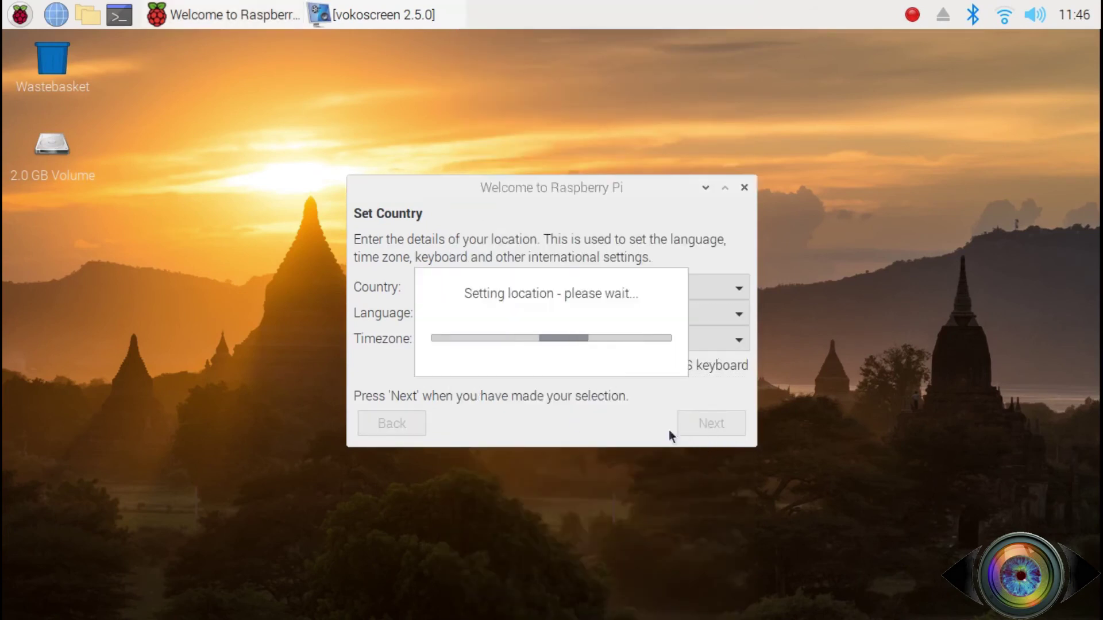
Step: Enter and confirm a new password for the default user
{"action": "left_click", "coordinate": [643, 299]}
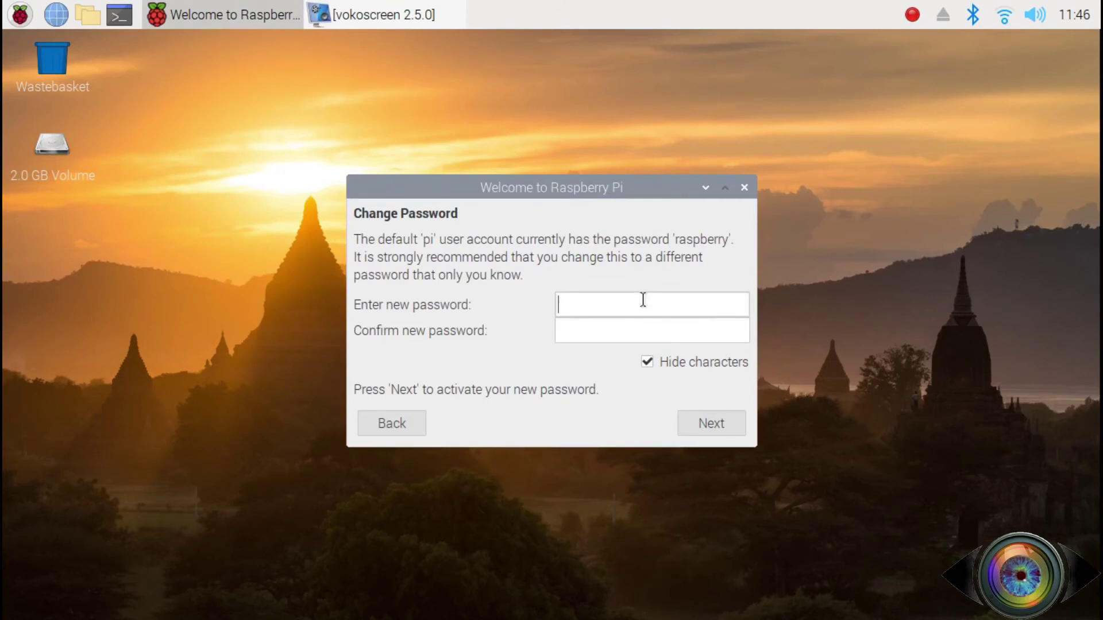
{"action": "type", "text": "********"}
{"action": "left_click", "coordinate": [560, 331]}
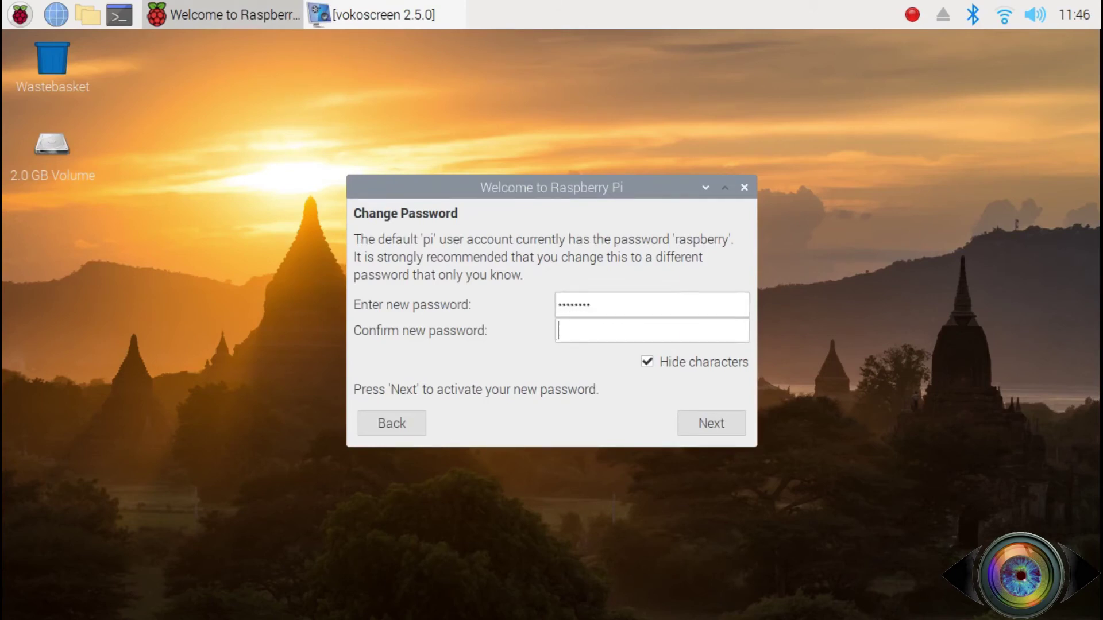
{"action": "type", "text": "********"}
{"action": "left_click", "coordinate": [712, 423]}
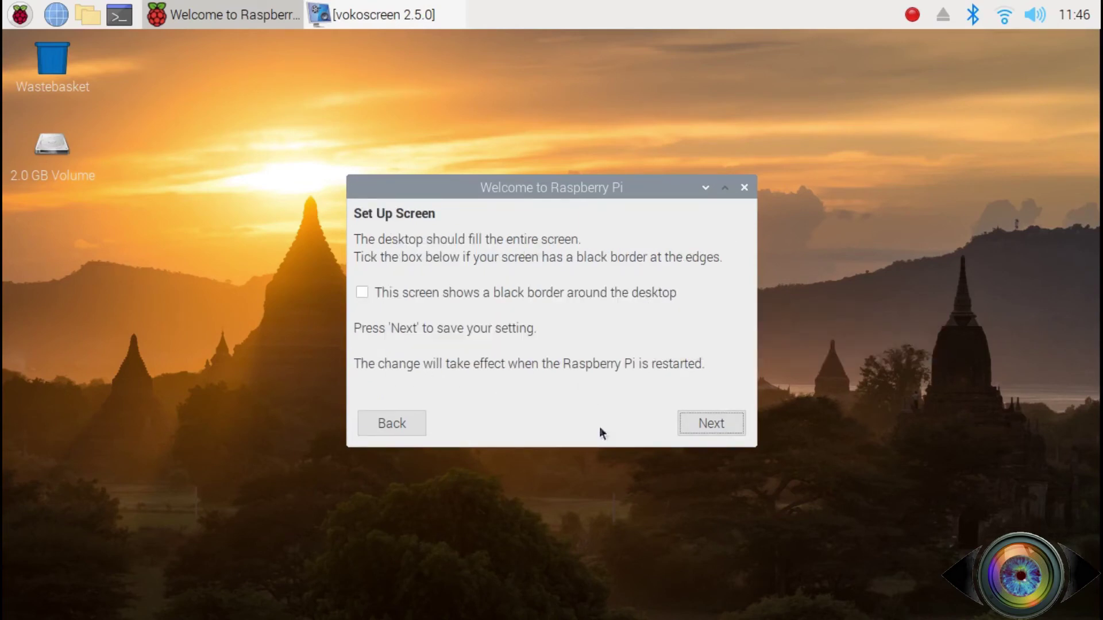
Step: Keep the screen without a black border, skip Wi-Fi, and start the software update check
{"action": "left_click", "coordinate": [706, 426]}
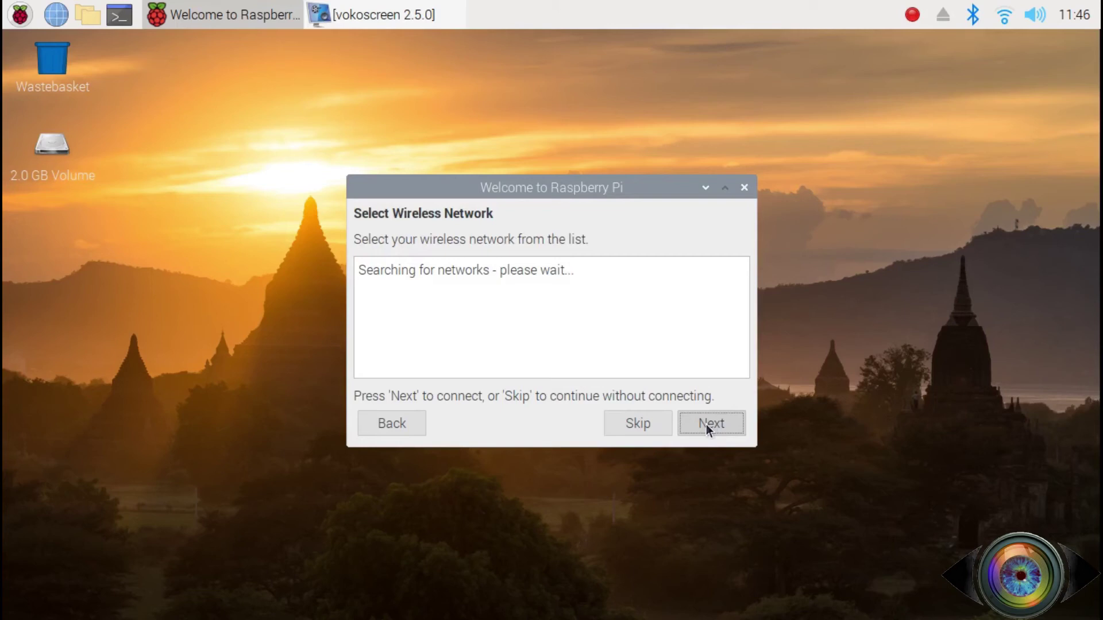
{"action": "left_click", "coordinate": [662, 428]}
{"action": "left_click", "coordinate": [714, 433]}
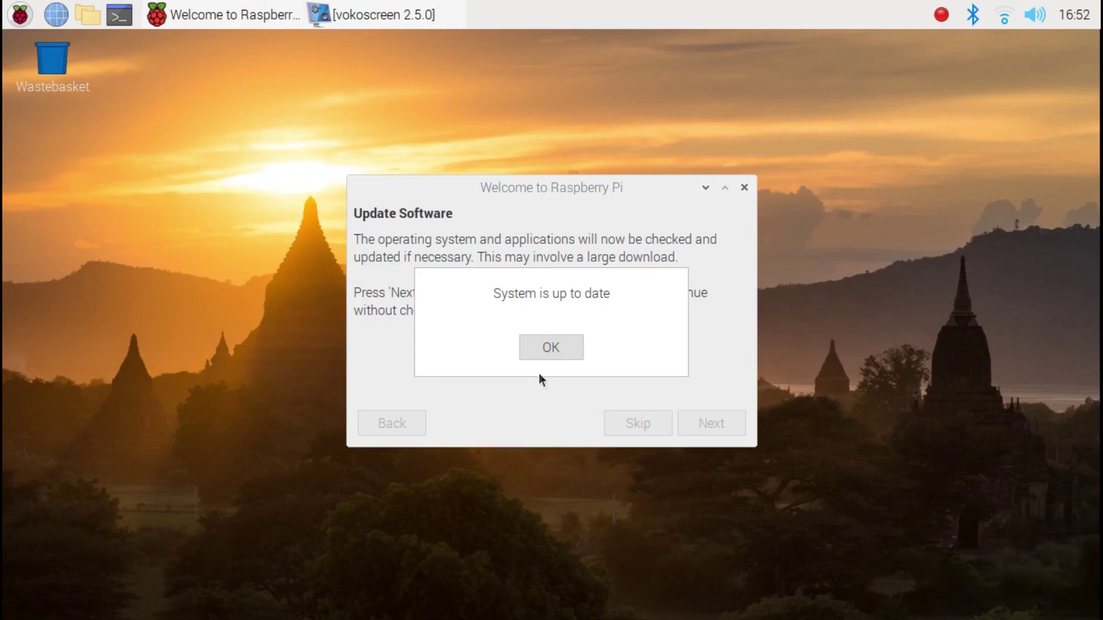
Step: After the update check finishes, acknowledge the 'System is up to date' message with OK
{"action": "left_click", "coordinate": [545, 352]}
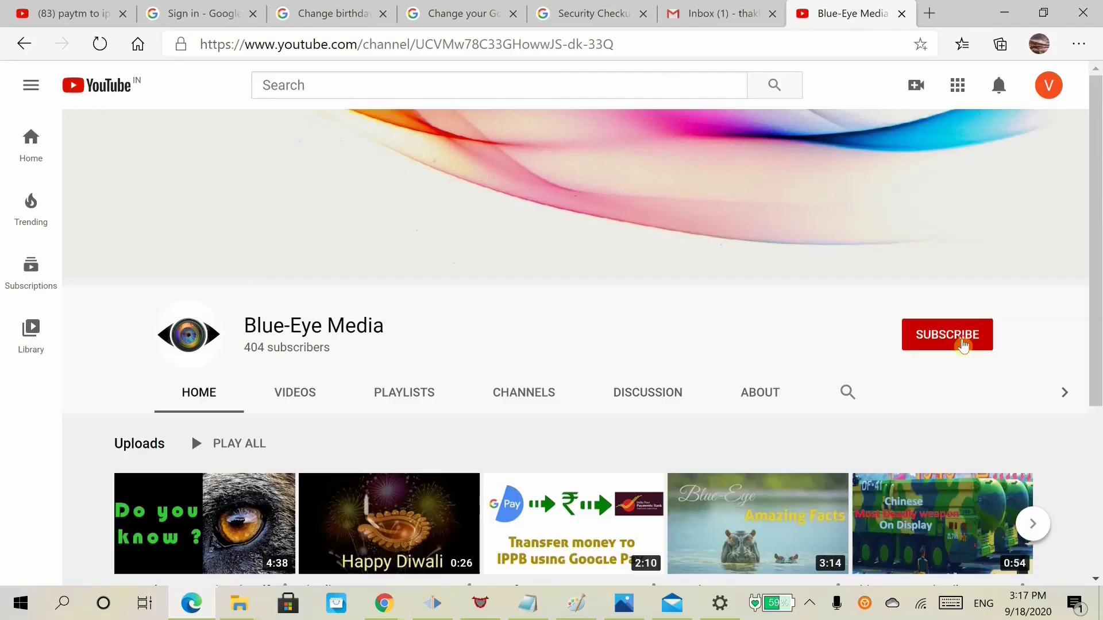
Step: Subscribe to the Blue-Eye Media YouTube channel
{"action": "left_click", "coordinate": [963, 344]}
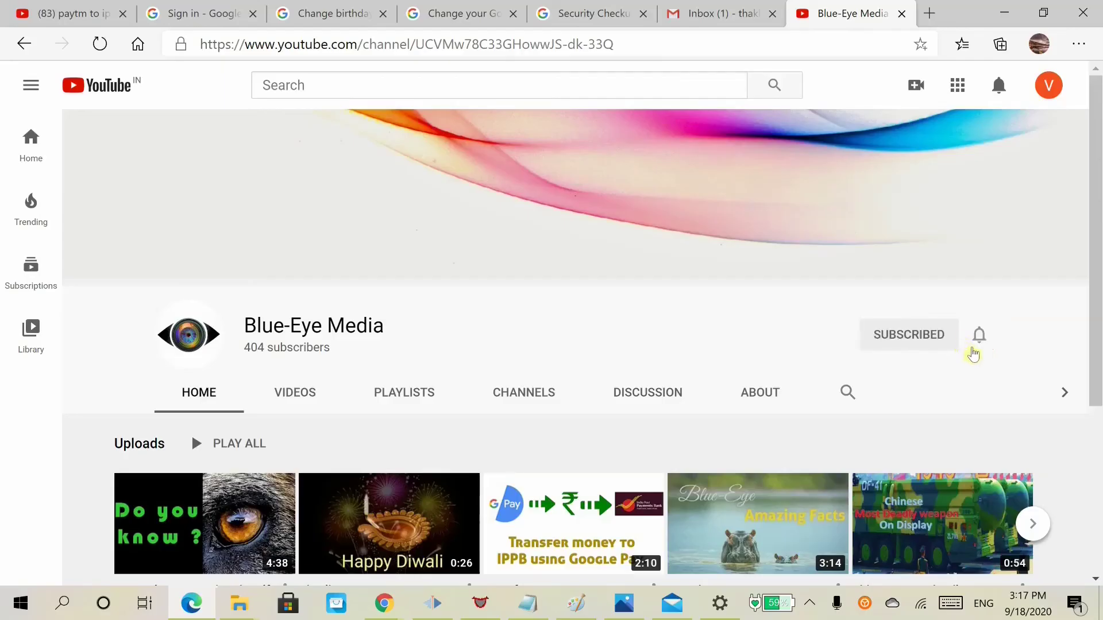